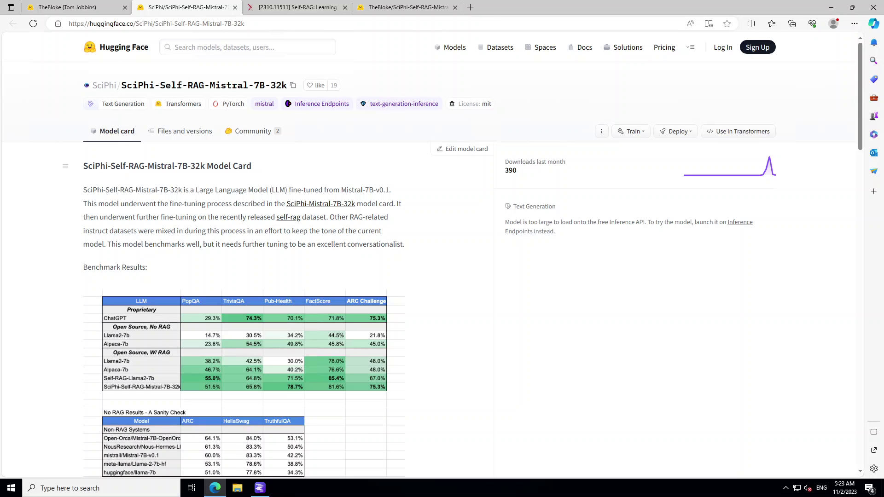
On arXiv paper 2310.11511, highlight 'reflection tokens' and the full Self-RAG name, then deselect
{"action": "left_click", "coordinate": [294, 8]}
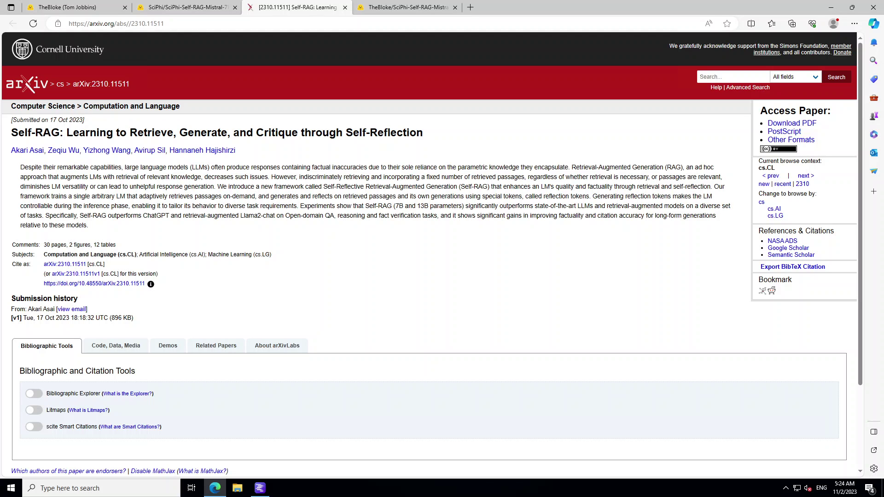
{"action": "left_click_drag", "start_coordinate": [544, 199], "coordinate": [591, 199]}
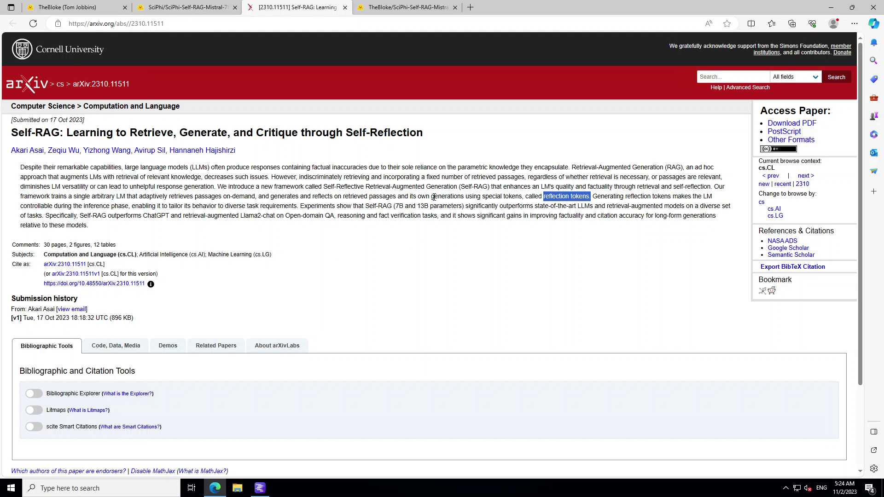
{"action": "left_click_drag", "start_coordinate": [323, 187], "coordinate": [491, 187]}
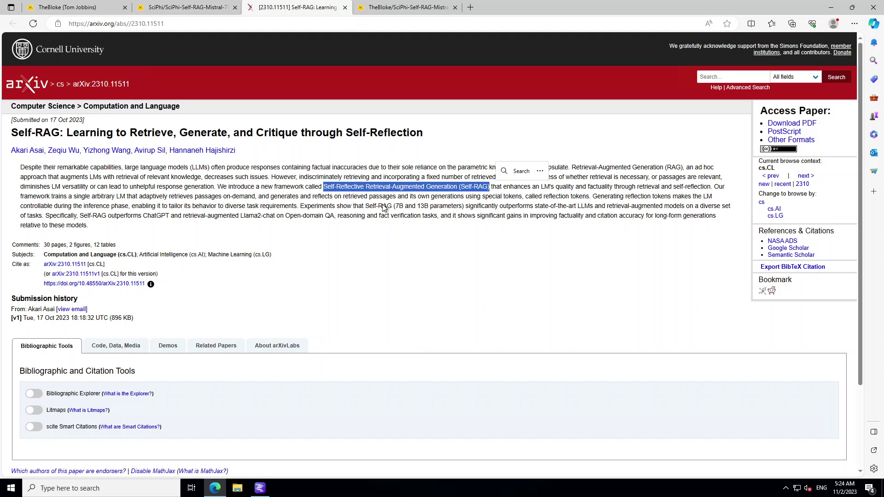
{"action": "left_click", "coordinate": [261, 205]}
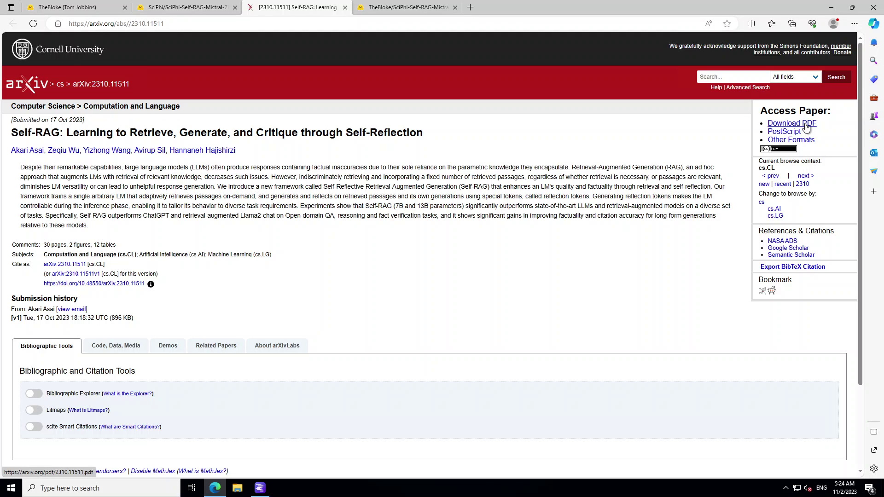
Return to the SciPhi-Self-RAG-Mistral-7B-32k model card tab on Hugging Face
{"action": "left_click", "coordinate": [177, 8]}
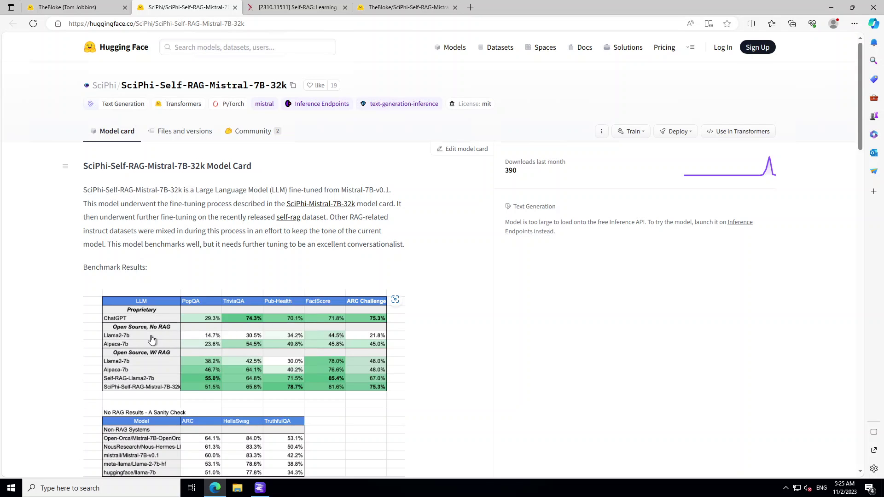
Open TheBloke's GGUF model page, then bring LM Studio to the front
{"action": "mouse_move", "coordinate": [244, 344]}
{"action": "left_click", "coordinate": [395, 8]}
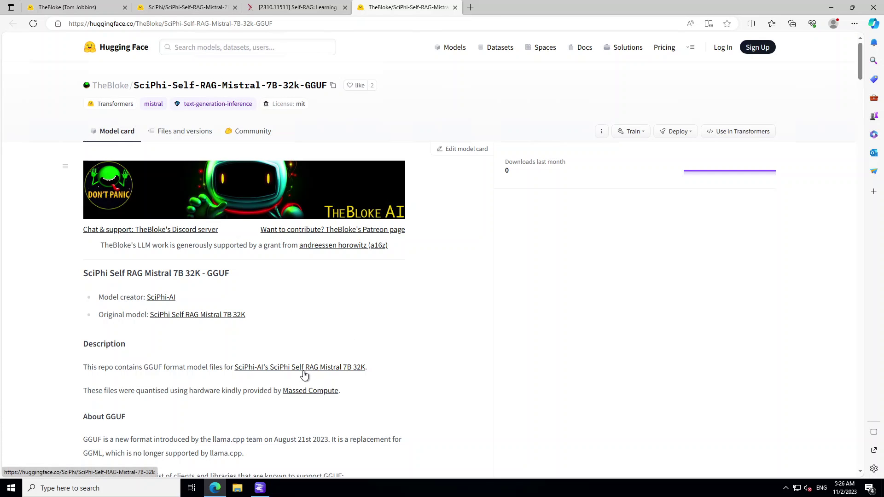
{"action": "left_click", "coordinate": [261, 489]}
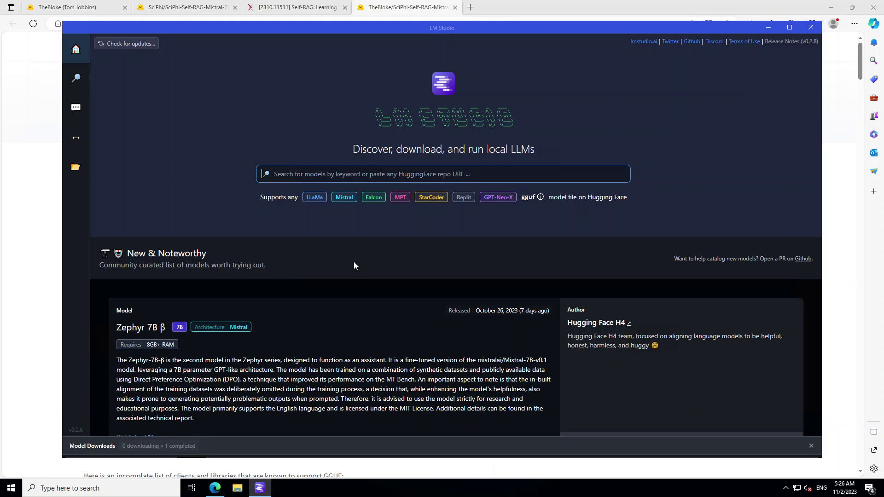
{"action": "type", "text": "sc"}
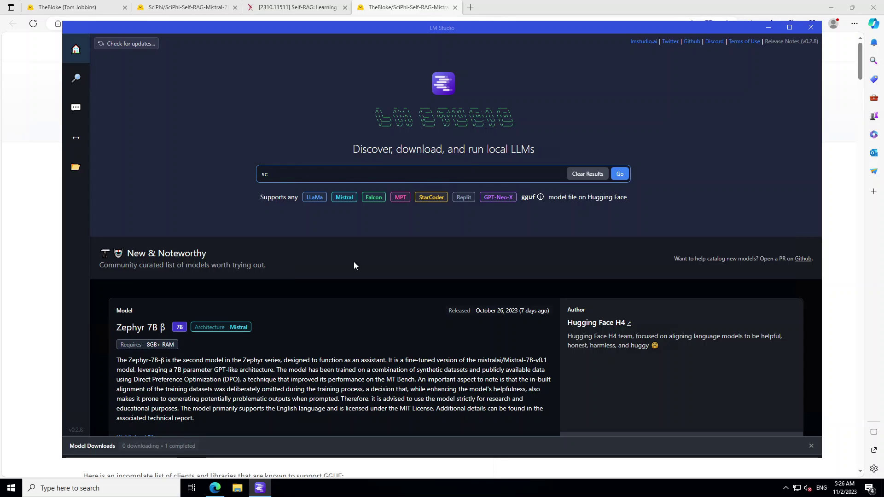
{"action": "type", "text": "iphi-self"}
Run the LM Studio model search for 'sciphi-self'
{"action": "key", "text": "Return"}
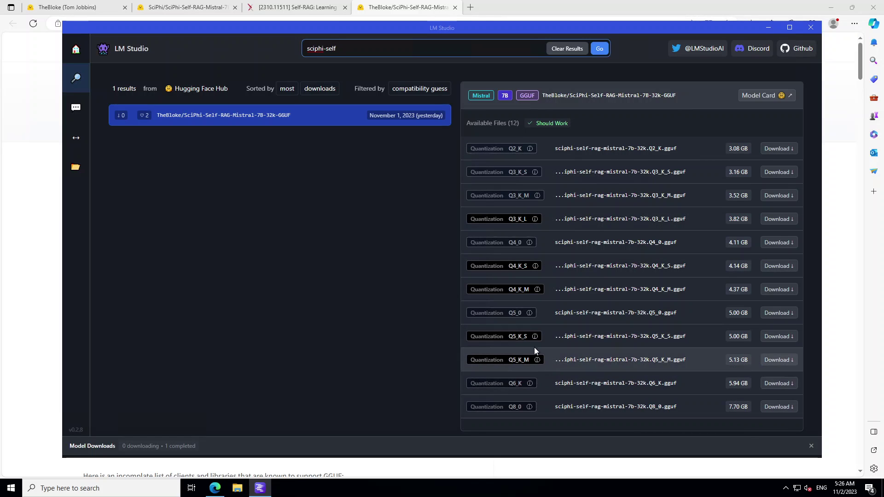
Download the Q5_K_S file and clear the finished llama-2 download entry
{"action": "left_click", "coordinate": [765, 339]}
{"action": "left_click_drag", "start_coordinate": [375, 442], "coordinate": [376, 329]}
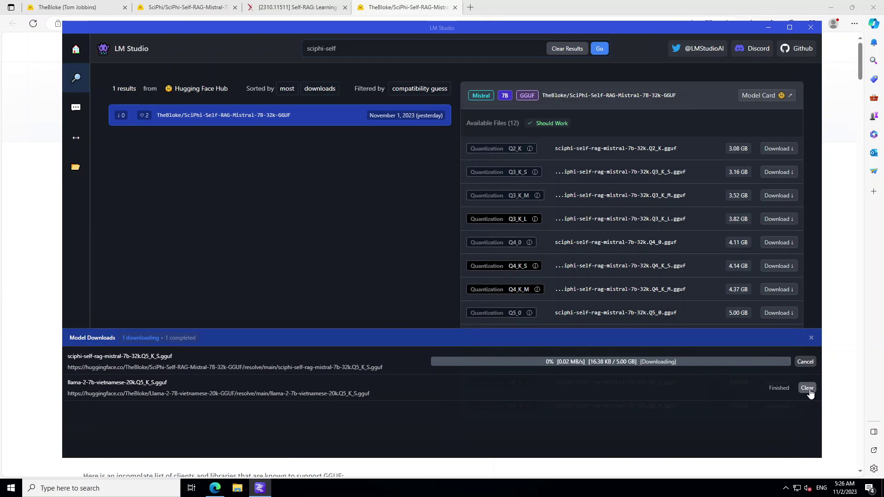
{"action": "left_click", "coordinate": [807, 389]}
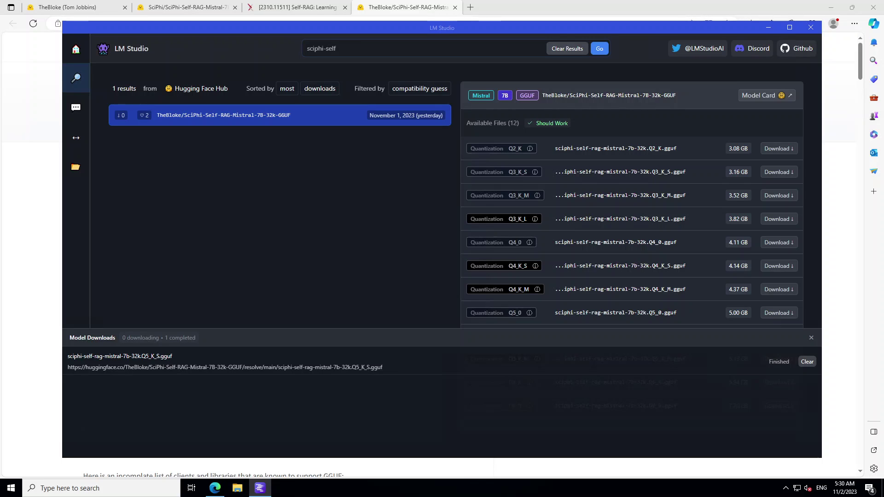
{"action": "mouse_move", "coordinate": [388, 329]}
{"action": "left_mouse_down"}
{"action": "mouse_move", "coordinate": [394, 391]}
{"action": "mouse_move", "coordinate": [397, 357]}
{"action": "mouse_move", "coordinate": [363, 298]}
{"action": "left_mouse_up"}
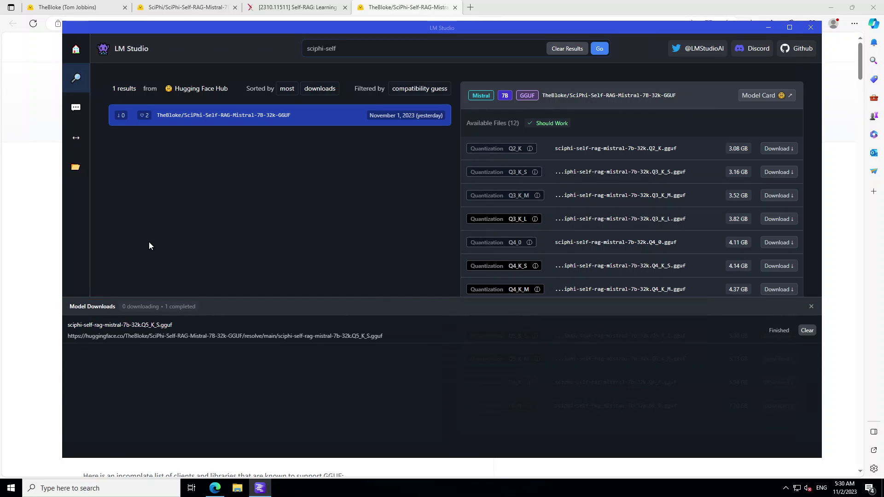
Open My Models to see the 5.00 GB SciPhi Q5_K_S model
{"action": "left_click", "coordinate": [76, 168]}
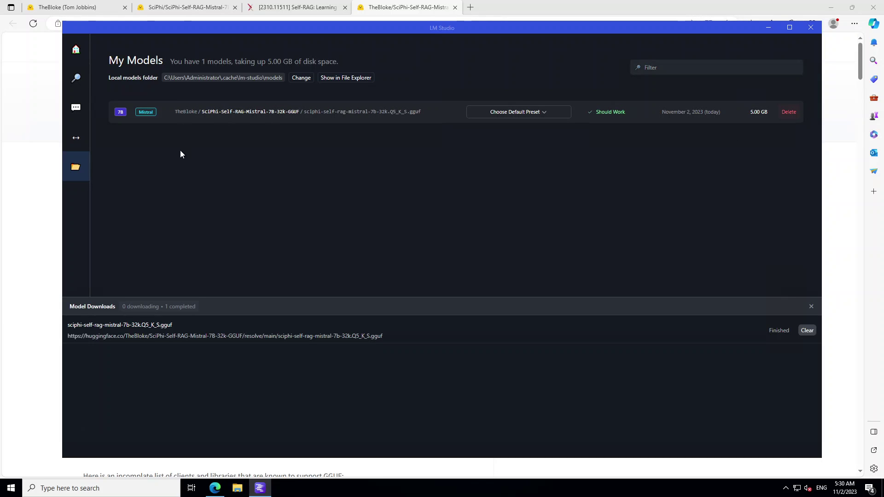
Delete the old Vietnamese llama chat and shrink the Model Downloads panel
{"action": "left_click", "coordinate": [76, 108]}
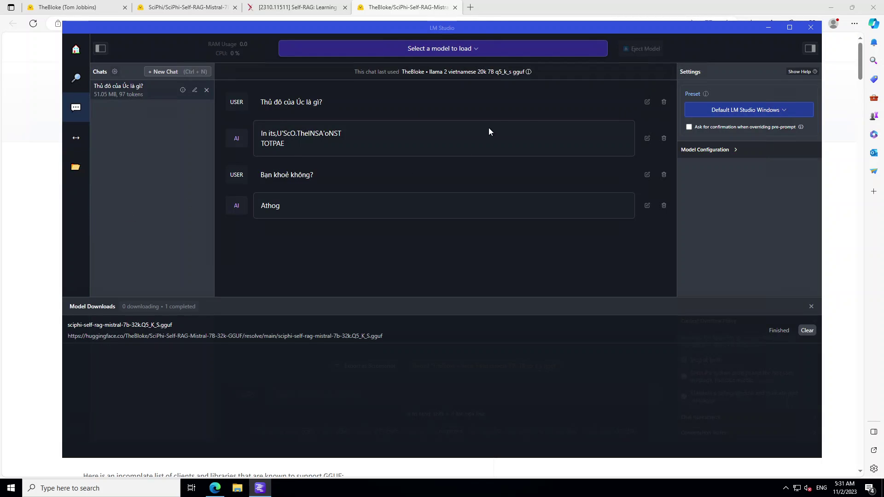
{"action": "left_click", "coordinate": [206, 90]}
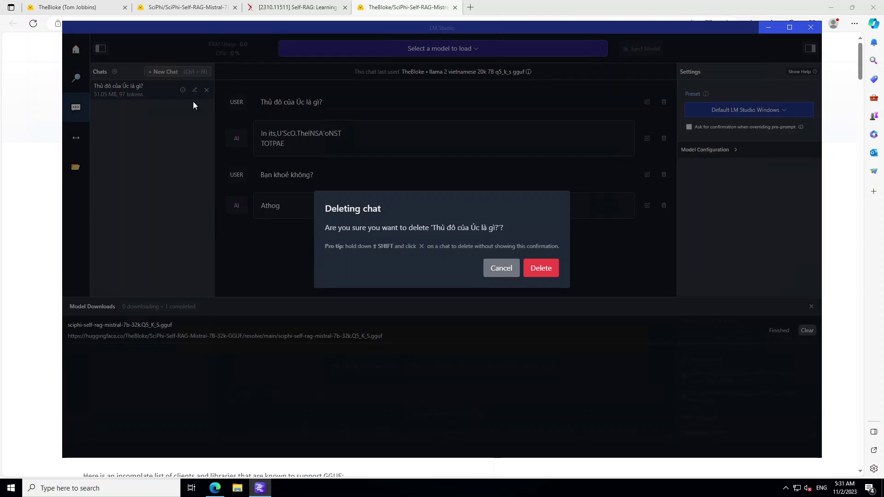
{"action": "left_click", "coordinate": [541, 269]}
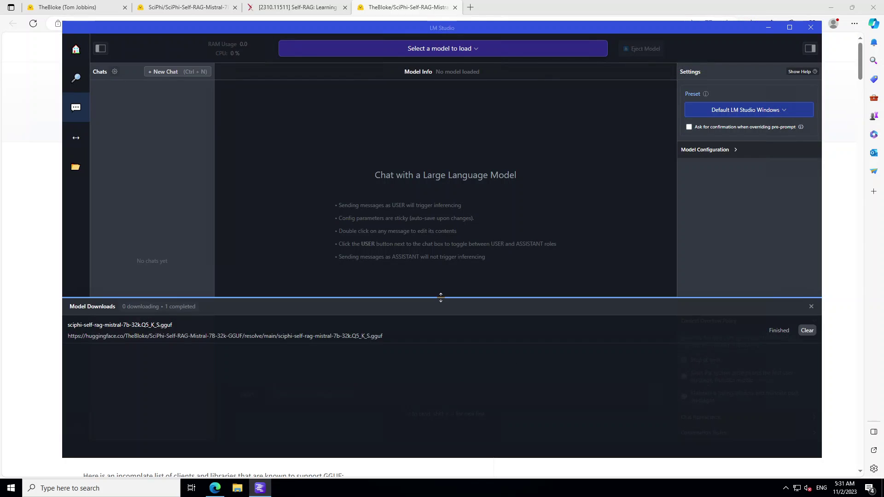
{"action": "left_click_drag", "start_coordinate": [440, 297], "coordinate": [449, 412]}
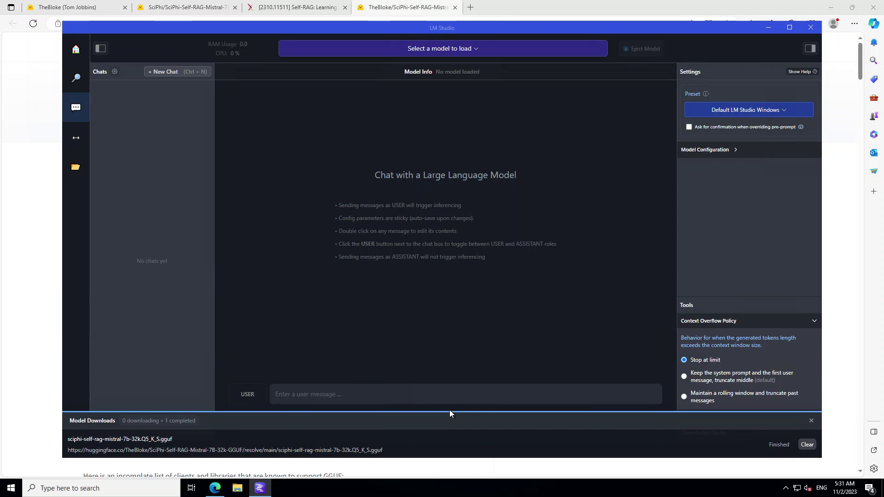
Load the sciphi self rag mistral 32k 7B q5_k_s model from the model picker
{"action": "left_click", "coordinate": [433, 53]}
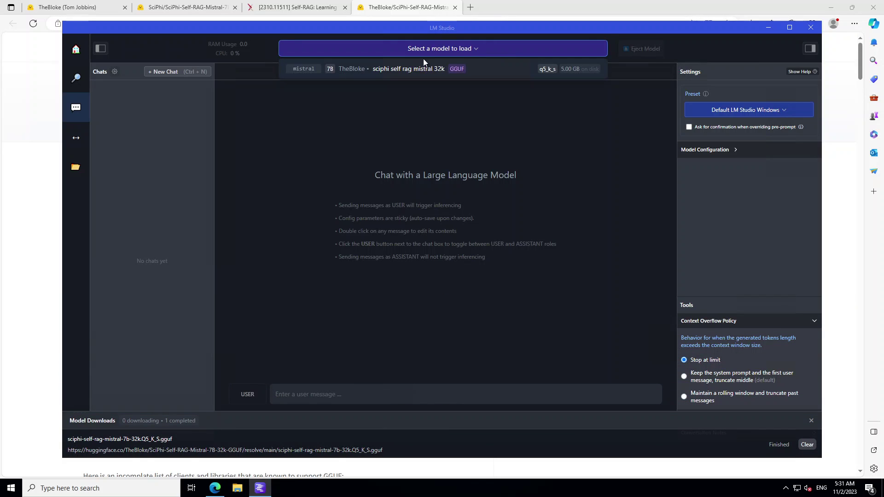
{"action": "left_click", "coordinate": [410, 70]}
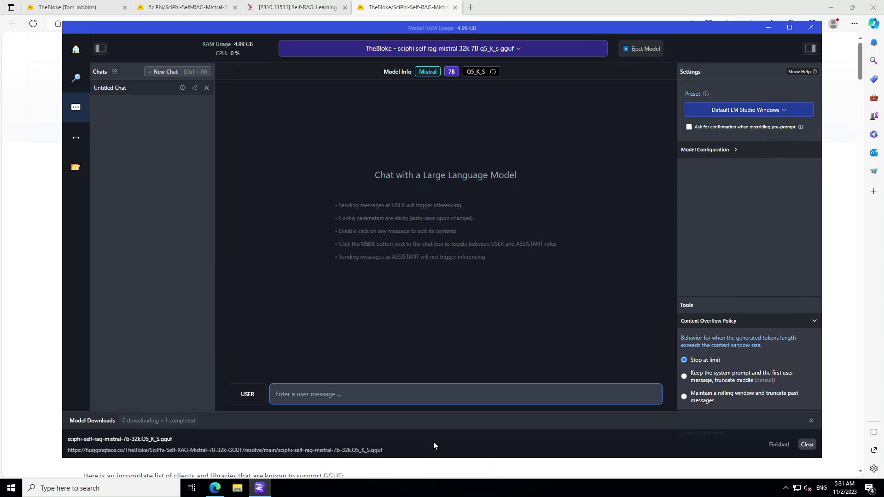
Copy the helicopter Instruction example from the SciPhi model card
{"action": "left_click", "coordinate": [392, 7]}
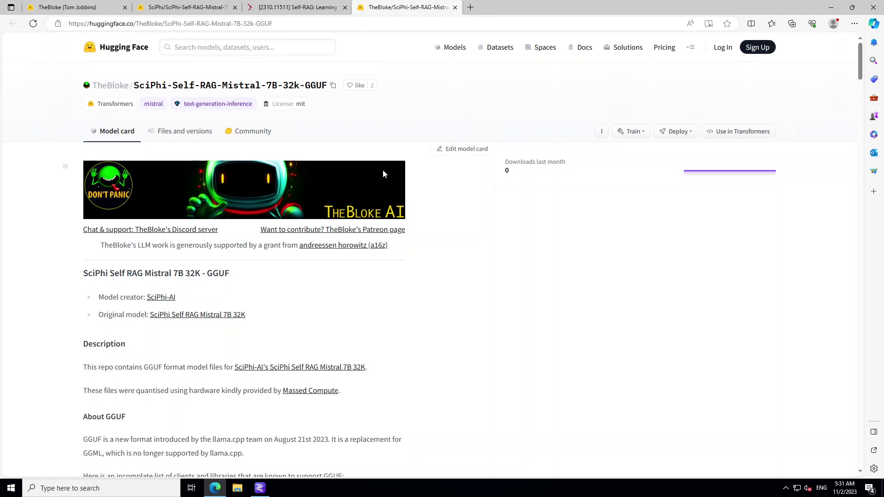
{"action": "scroll", "coordinate": [457, 287], "scroll_direction": "down", "scroll_amount": 2}
{"action": "scroll", "coordinate": [439, 292], "scroll_direction": "down", "scroll_amount": 4}
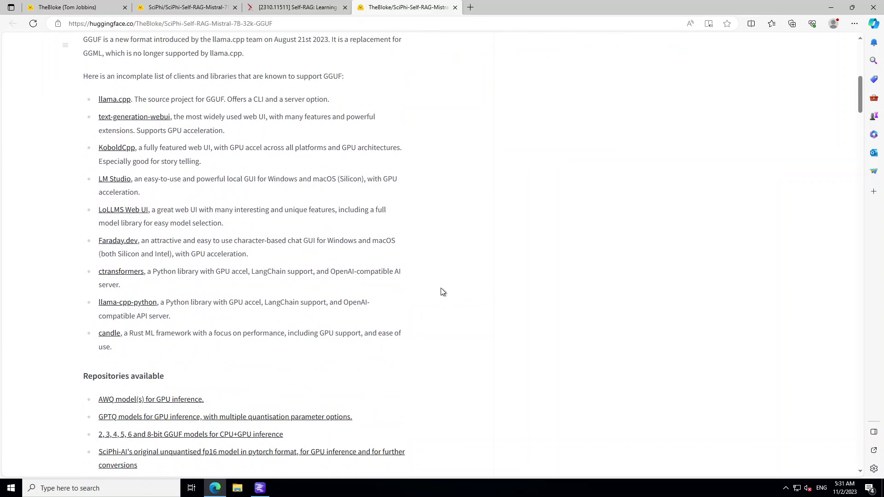
{"action": "scroll", "coordinate": [440, 289], "scroll_direction": "down", "scroll_amount": 3}
{"action": "scroll", "coordinate": [439, 288], "scroll_direction": "down", "scroll_amount": 3}
{"action": "scroll", "coordinate": [440, 289], "scroll_direction": "down", "scroll_amount": 3}
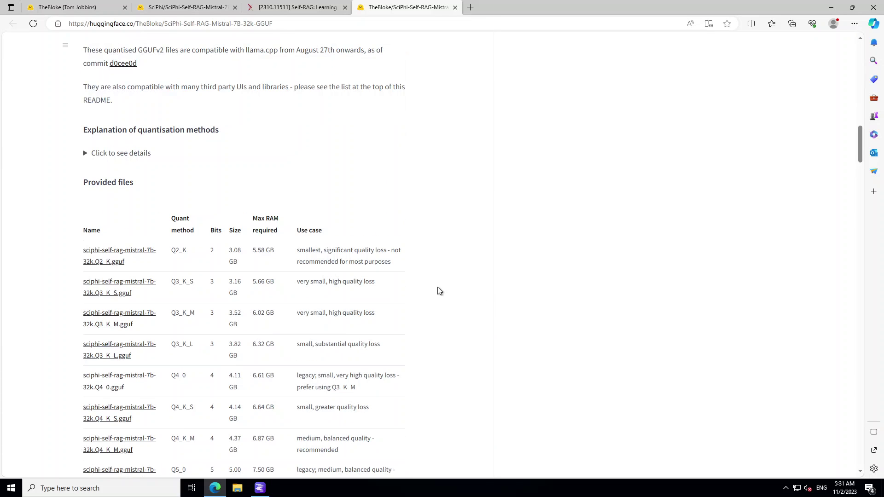
{"action": "scroll", "coordinate": [439, 290], "scroll_direction": "down", "scroll_amount": 3}
{"action": "scroll", "coordinate": [438, 291], "scroll_direction": "down", "scroll_amount": 5}
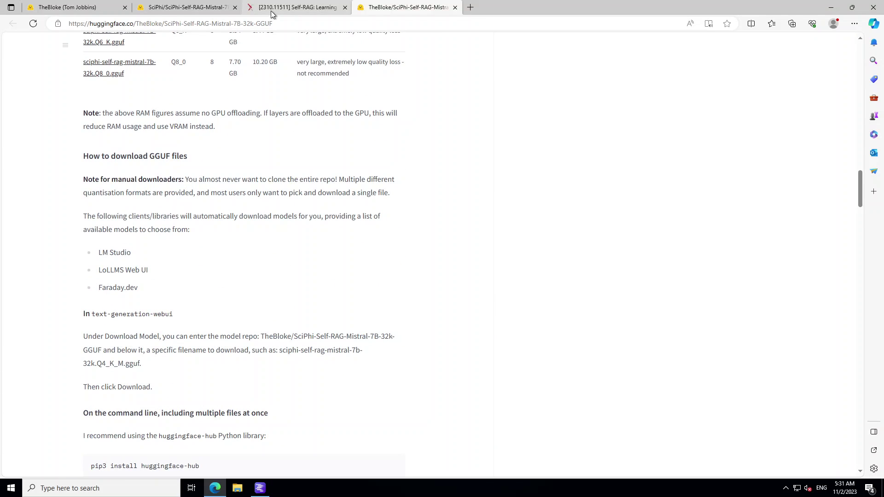
{"action": "left_click", "coordinate": [195, 7]}
{"action": "scroll", "coordinate": [415, 276], "scroll_direction": "down", "scroll_amount": 5}
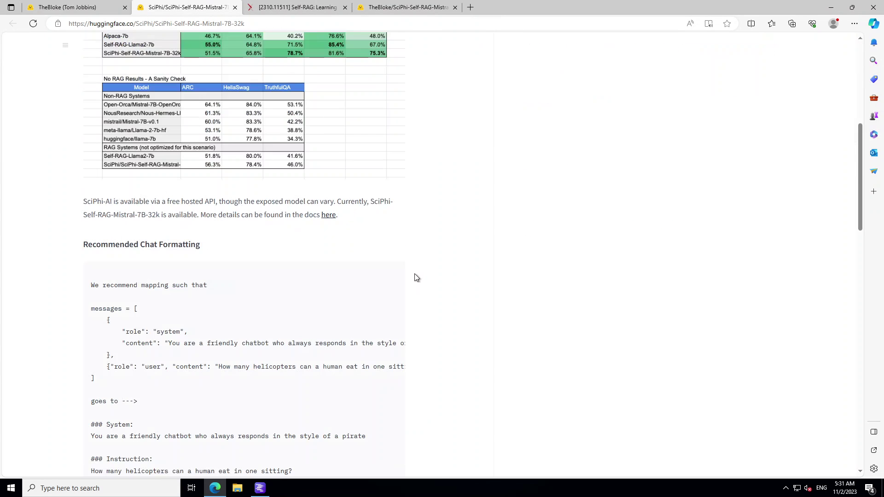
{"action": "scroll", "coordinate": [415, 273], "scroll_direction": "down", "scroll_amount": 2}
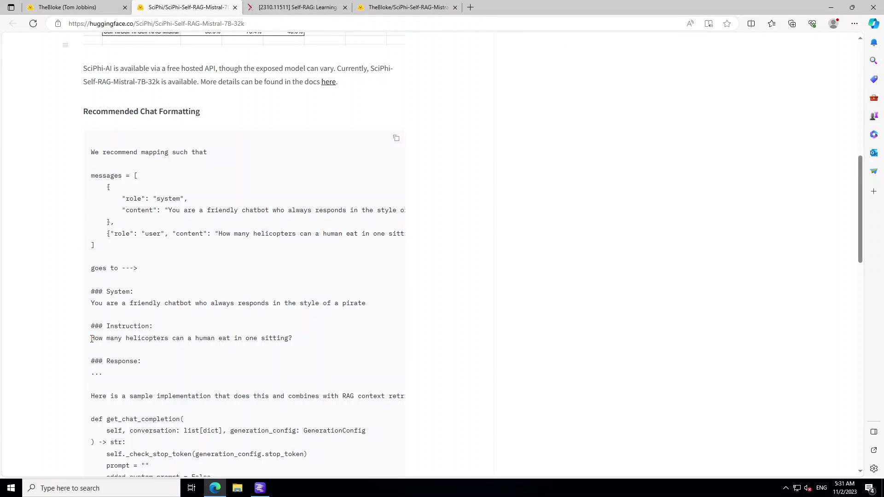
{"action": "left_click_drag", "start_coordinate": [91, 338], "coordinate": [295, 340]}
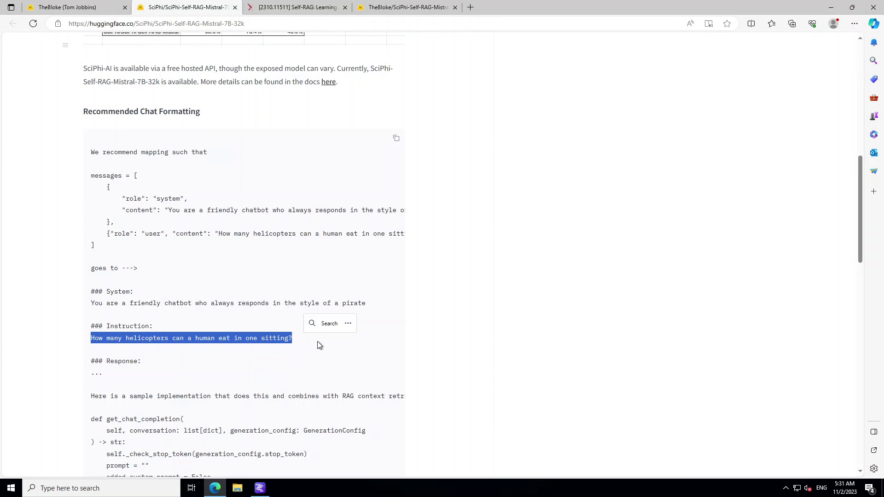
{"action": "key", "text": "ctrl+c"}
Paste the helicopter question into LM Studio's message box
{"action": "left_click", "coordinate": [260, 488]}
{"action": "left_click", "coordinate": [378, 398]}
{"action": "key", "text": "ctrl+v"}
Send the helicopter question and let the model finish its reply
{"action": "key", "text": "Return"}
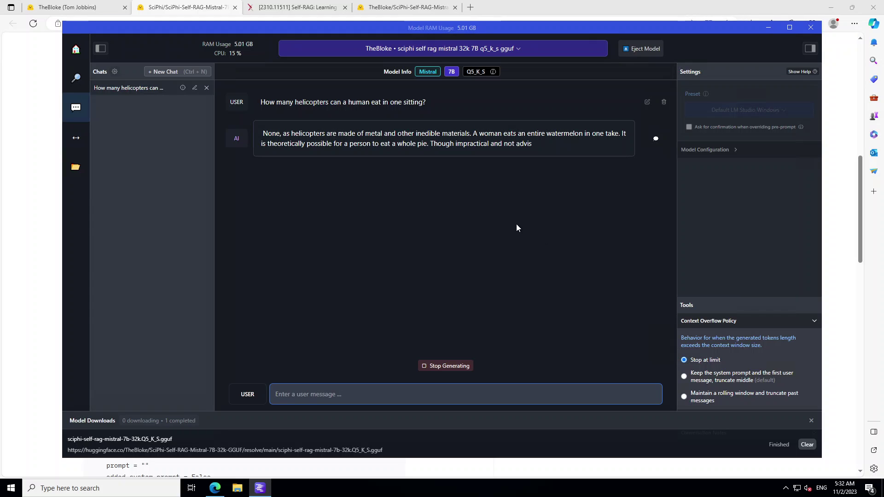
{"action": "left_click", "coordinate": [511, 138]}
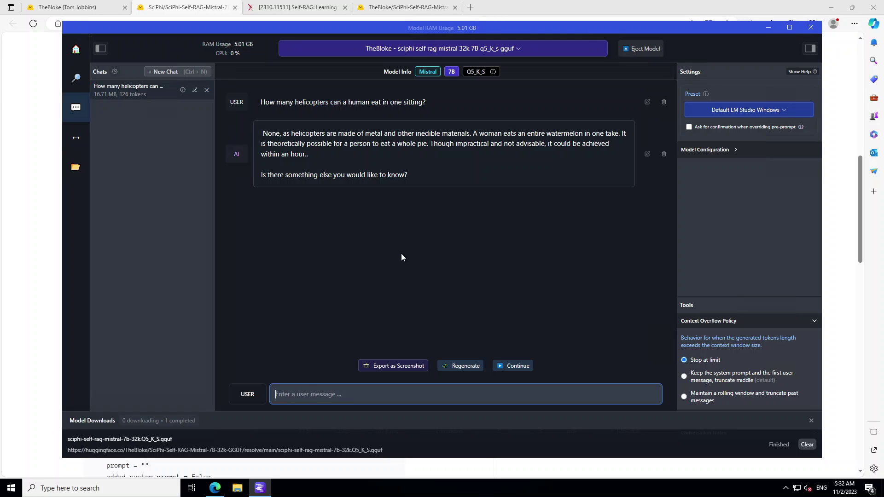
{"action": "type", "text": "what is the capital of Mars?"}
Send the question 'what is the capital of Mars?' to the model
{"action": "key", "text": "Return"}
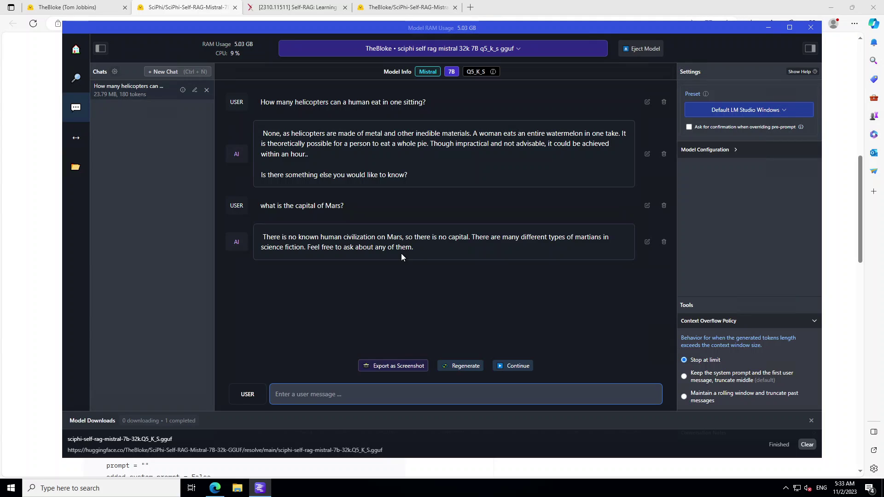
{"action": "type", "text": "what are top martians in science fiction?"}
Ask the model 'what are top martians in science fiction?'
{"action": "key", "text": "Return"}
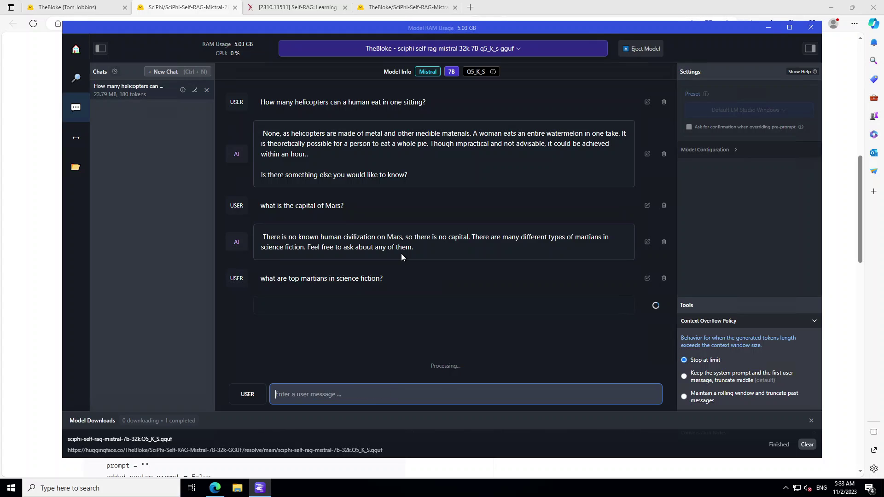